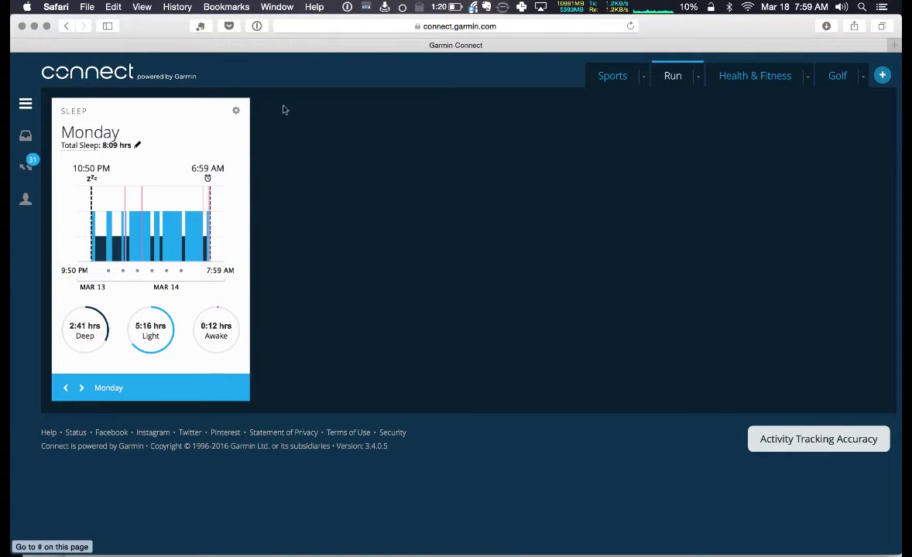
Step: View the Sports, Run and Health & Fitness dashboards in turn, ending on Golf
left_click(620, 78)
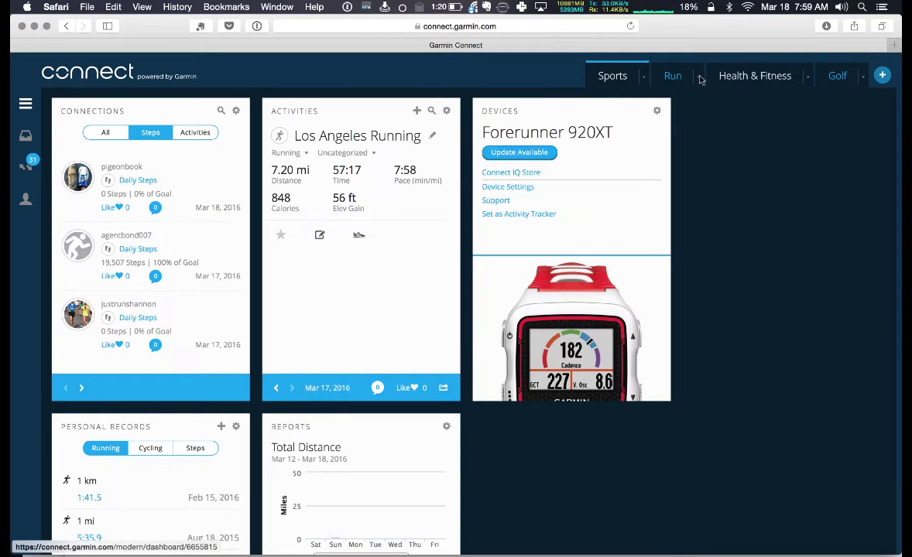
left_click(672, 77)
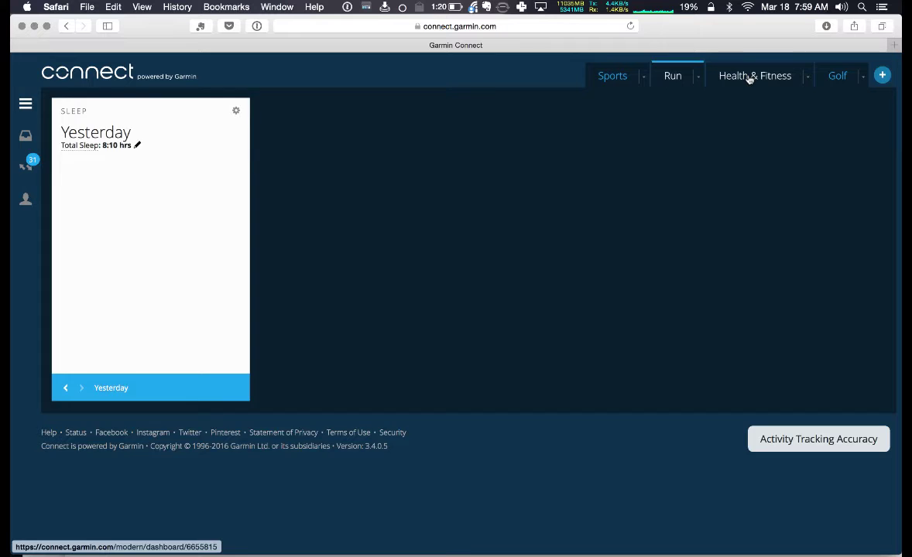
left_click(751, 76)
left_click(838, 77)
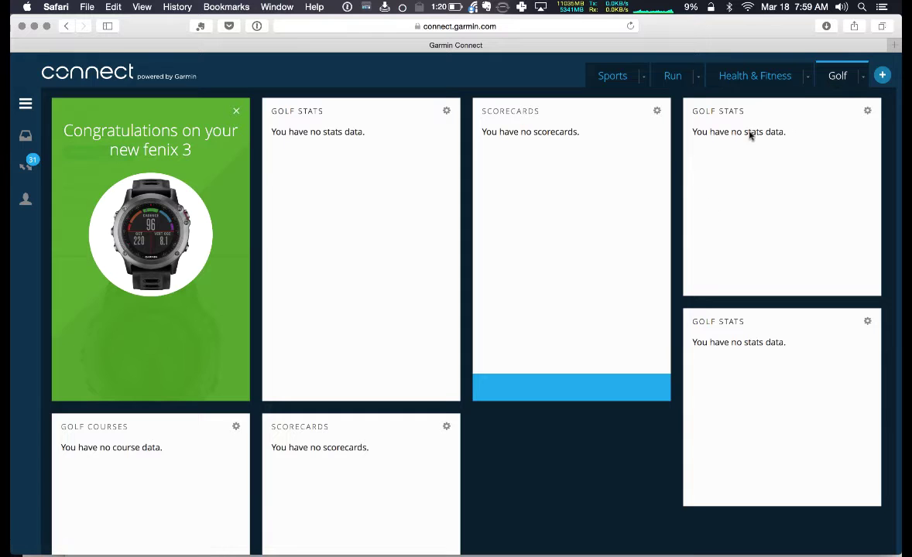
Step: Delete the Golf dashboard from its dropdown menu and confirm the deletion
left_click(862, 77)
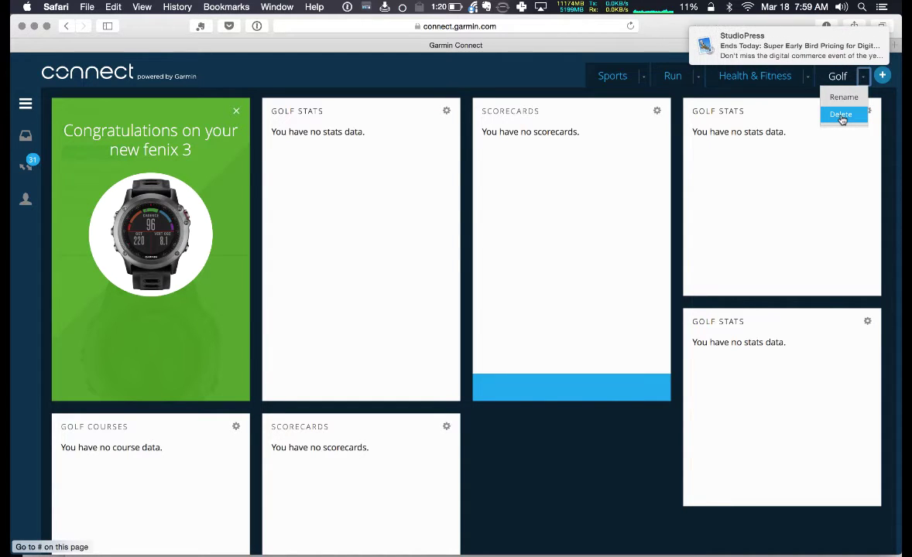
left_click(842, 116)
left_click(547, 203)
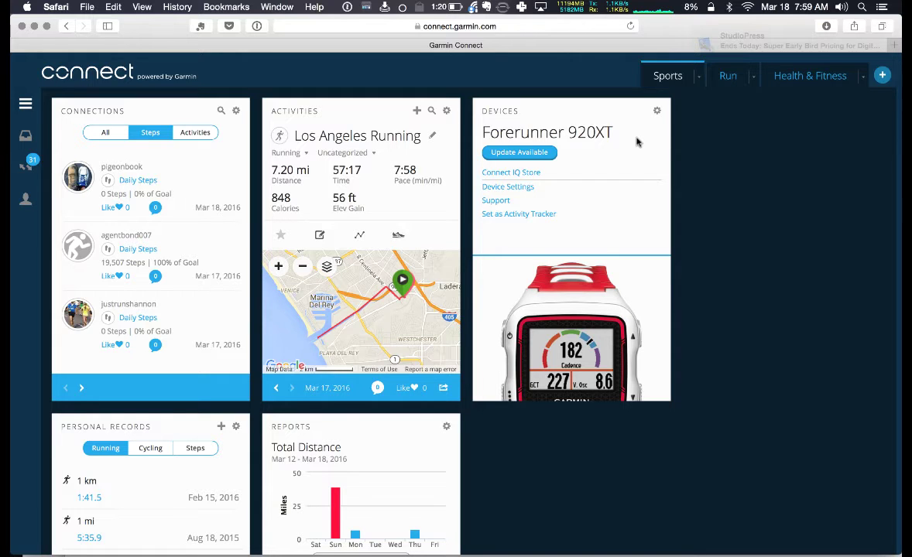
Step: On Health & Fitness, drag the Reports steps card into the top-left slot
left_click(811, 81)
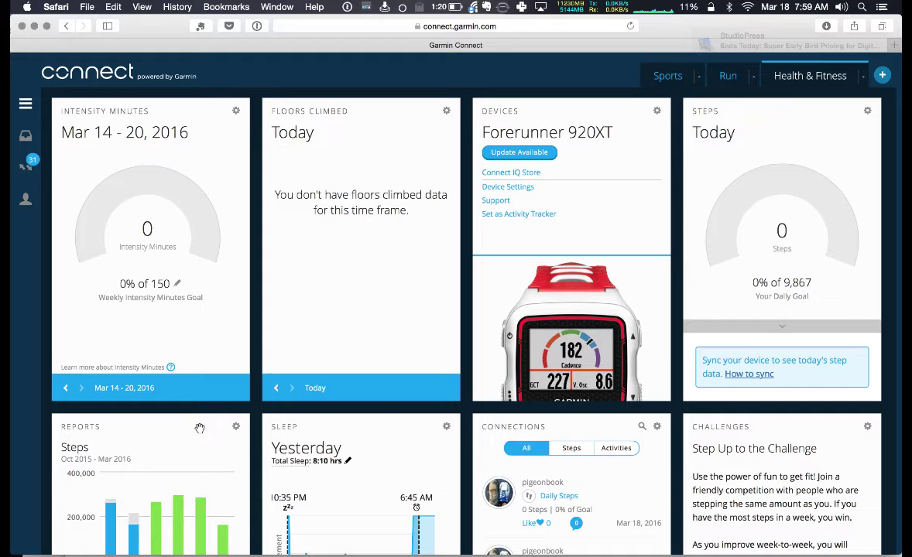
left_click_drag(195, 428, 185, 137)
left_click_drag(174, 440, 174, 124)
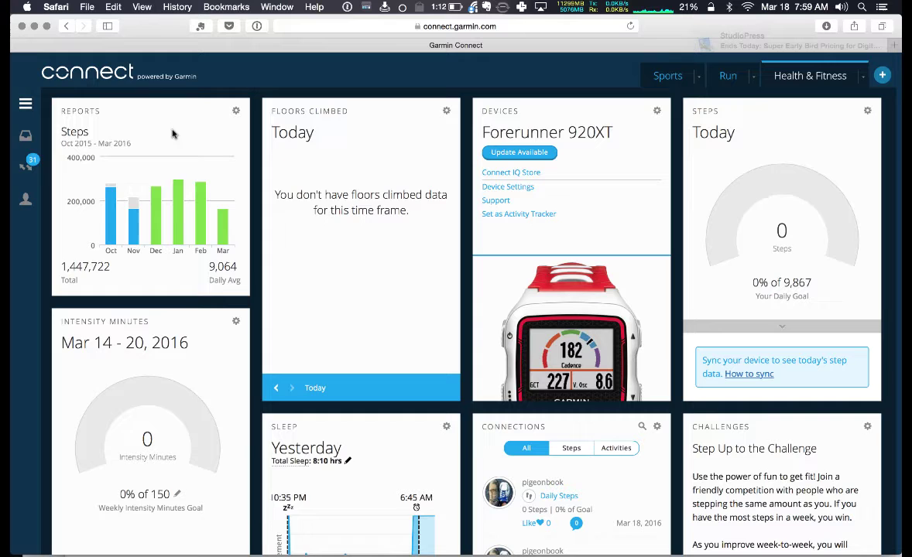
Step: Remove Intensity Minutes, then switch Floors Climbed to Mini View and remove it too
left_click(235, 322)
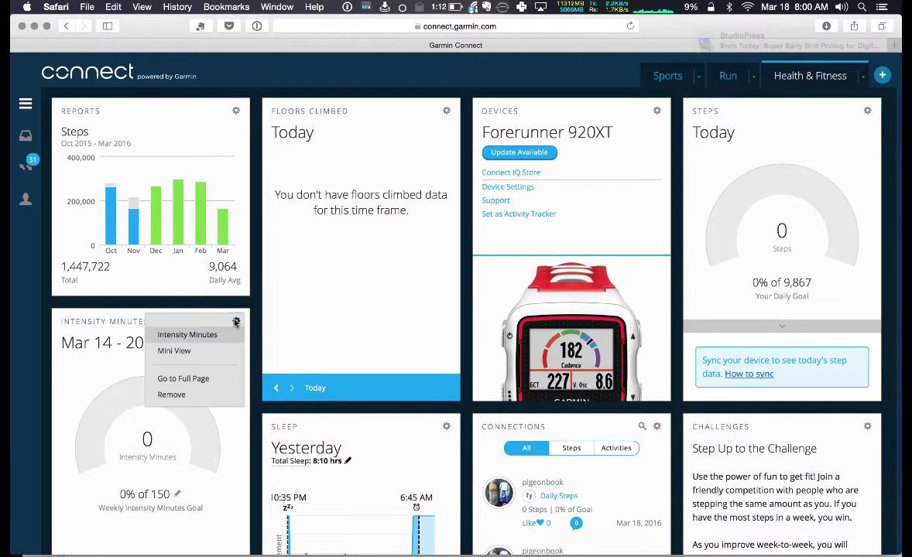
left_click(200, 403)
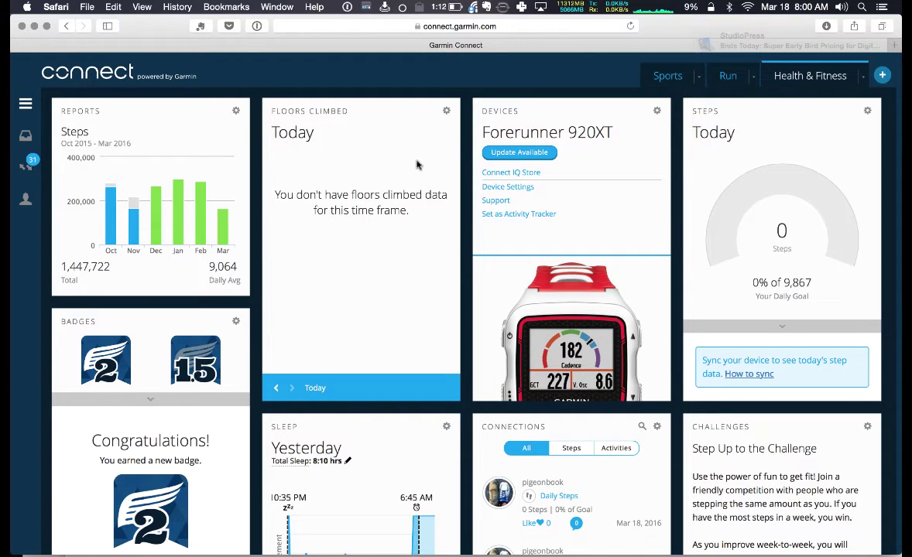
left_click(448, 113)
left_click(403, 141)
left_click(447, 111)
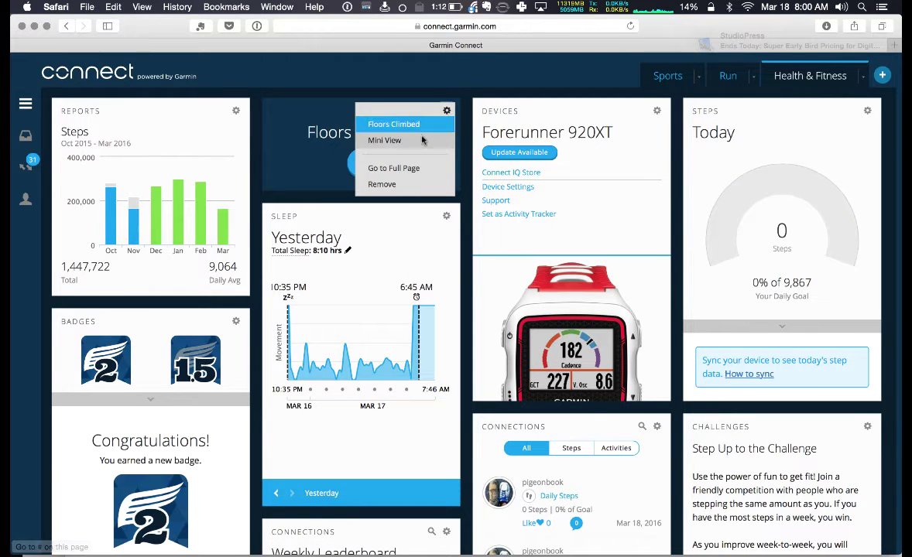
left_click(383, 185)
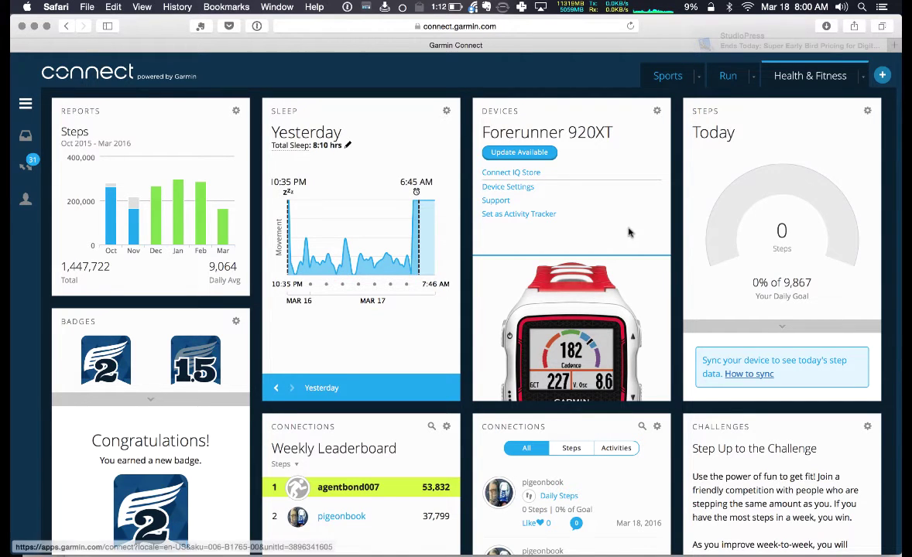
Step: Create a new dashboard from the + menu and name it 'SLEEP AND STEPS'
left_click(883, 78)
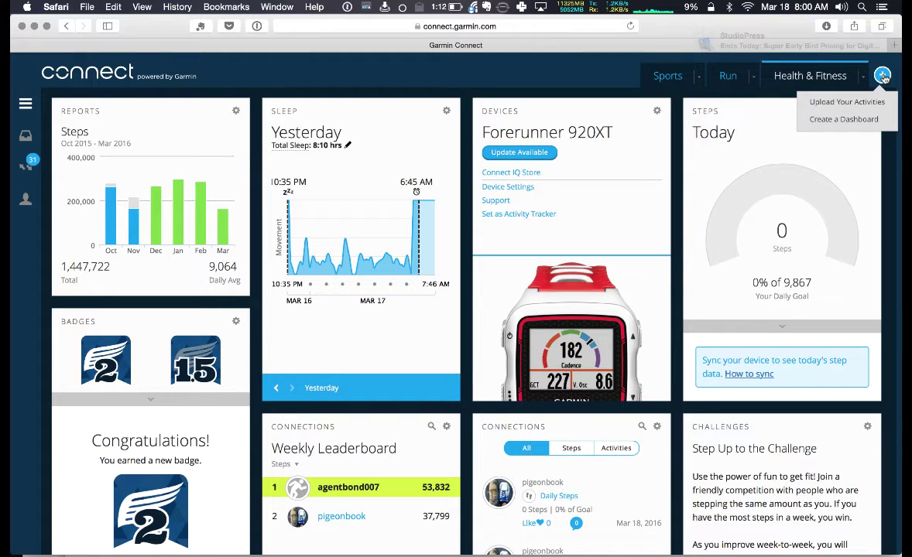
left_click(858, 120)
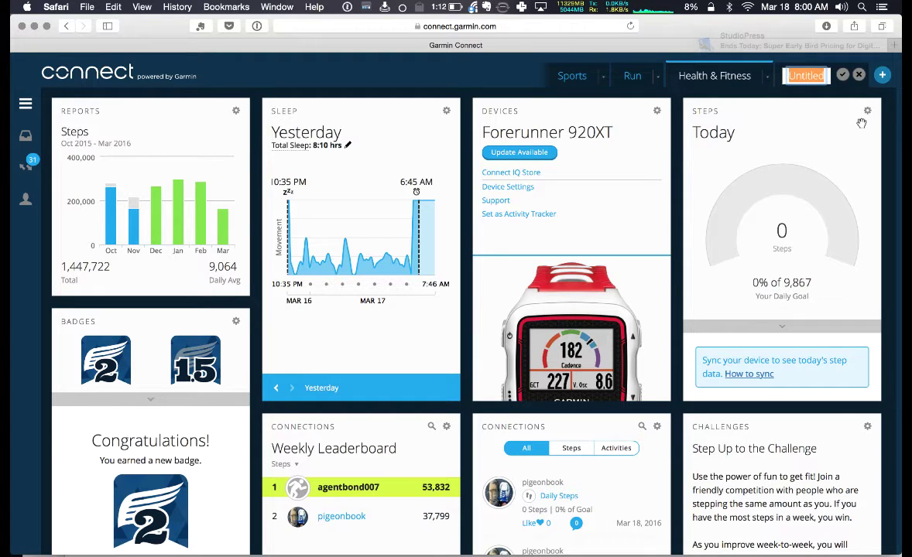
type("SLEE")
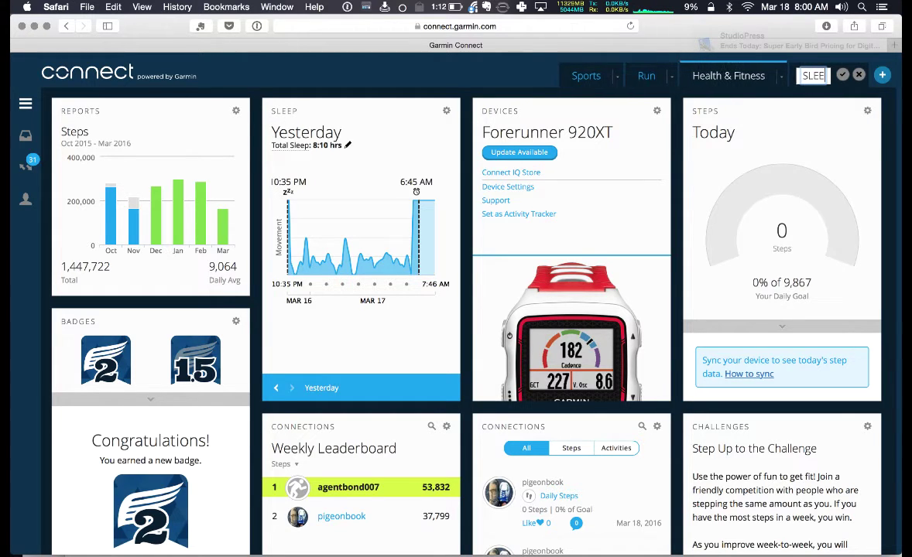
type("P AND STEPS")
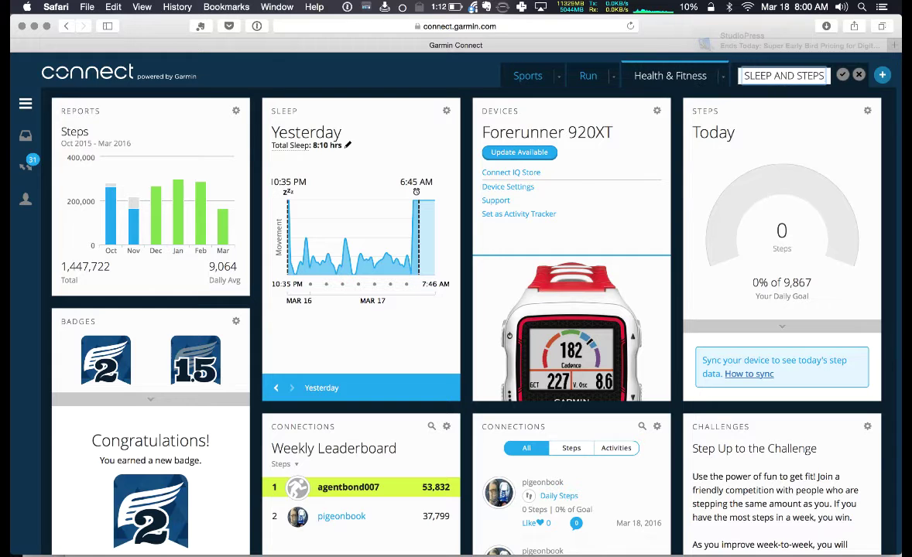
key("Return")
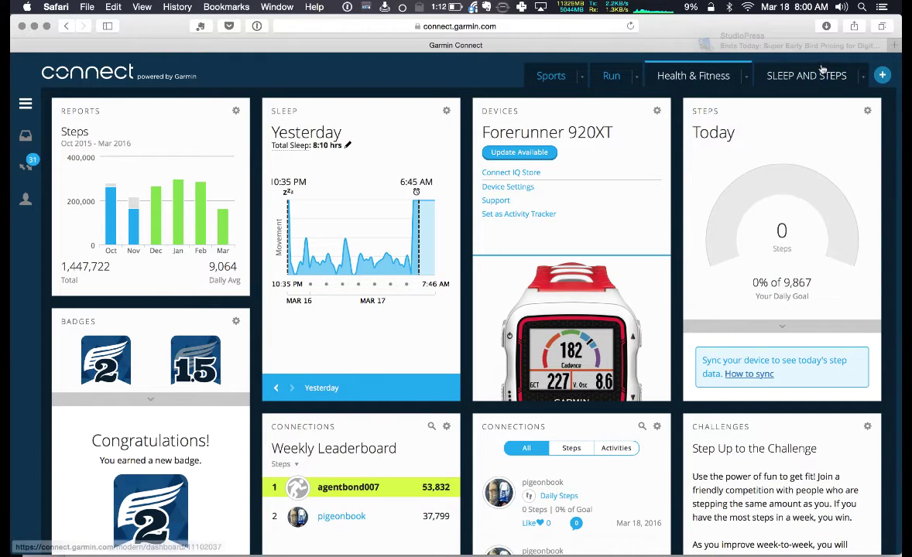
Step: Open the SLEEP AND STEPS dashboard and find the Sleep section in the sidebar menu
left_click(826, 75)
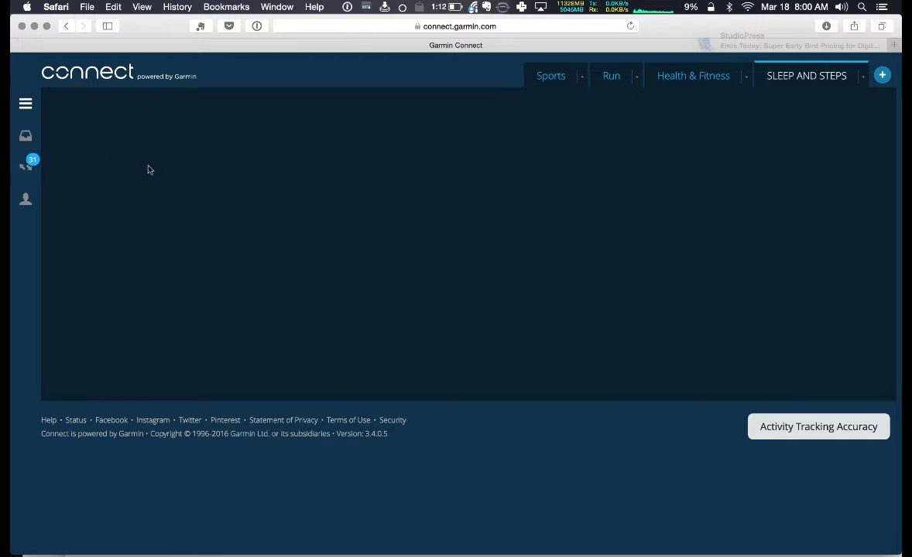
left_click(26, 105)
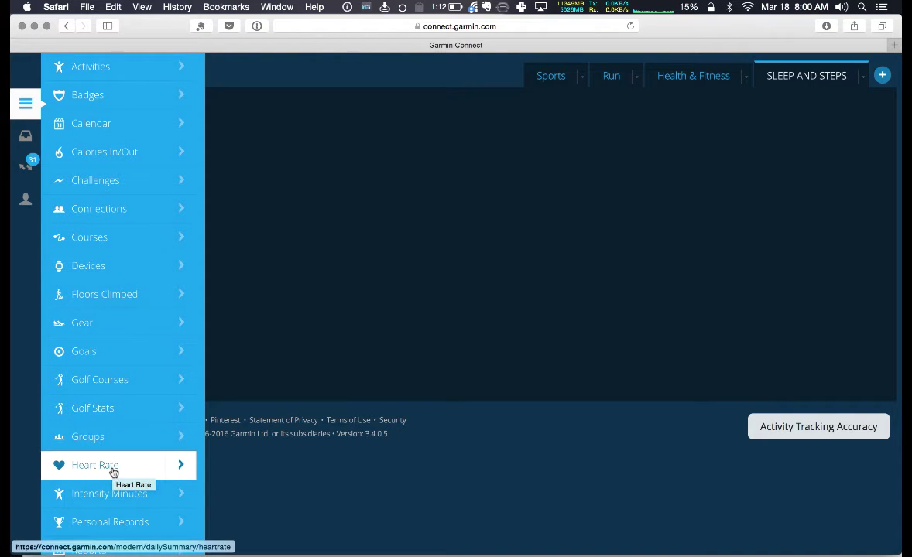
scroll(118, 418, "down", 5)
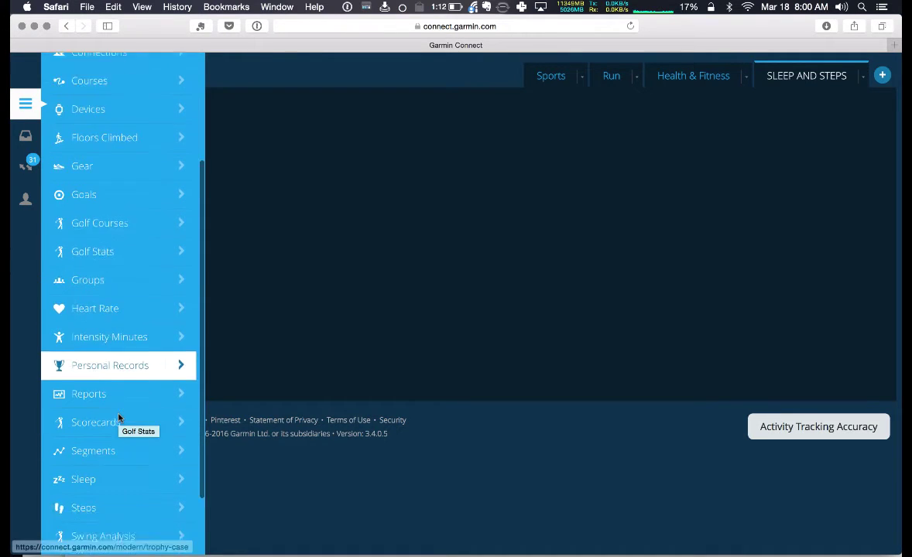
scroll(118, 418, "down", 3)
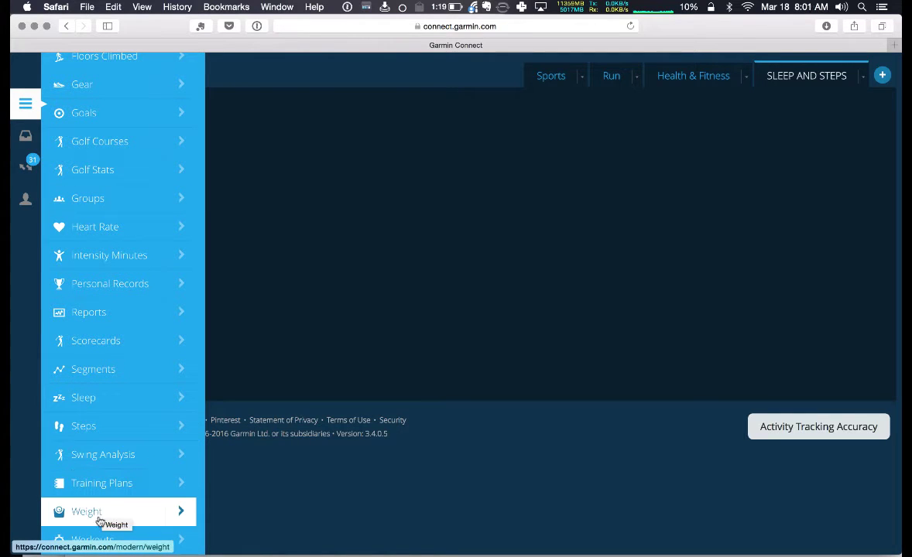
scroll(123, 355, "up", 5)
scroll(124, 354, "up", 2)
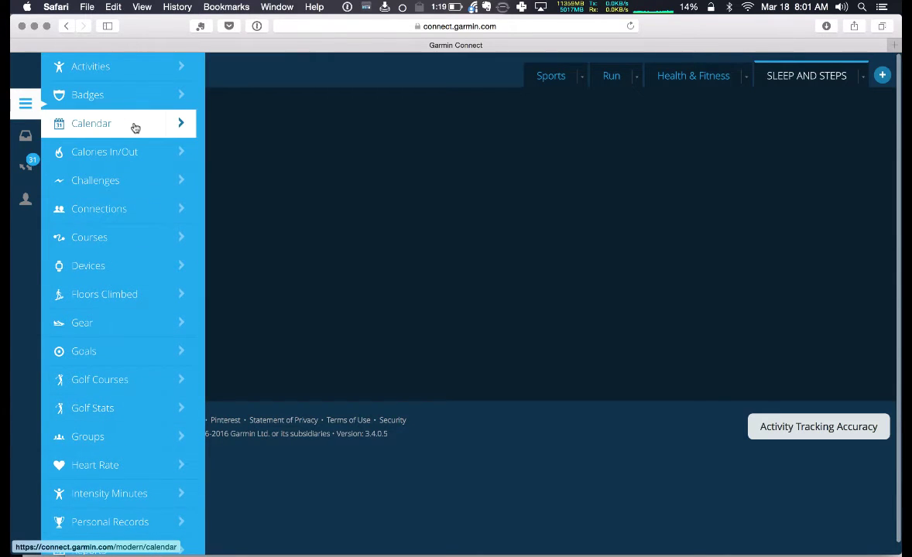
scroll(118, 322, "down", 5)
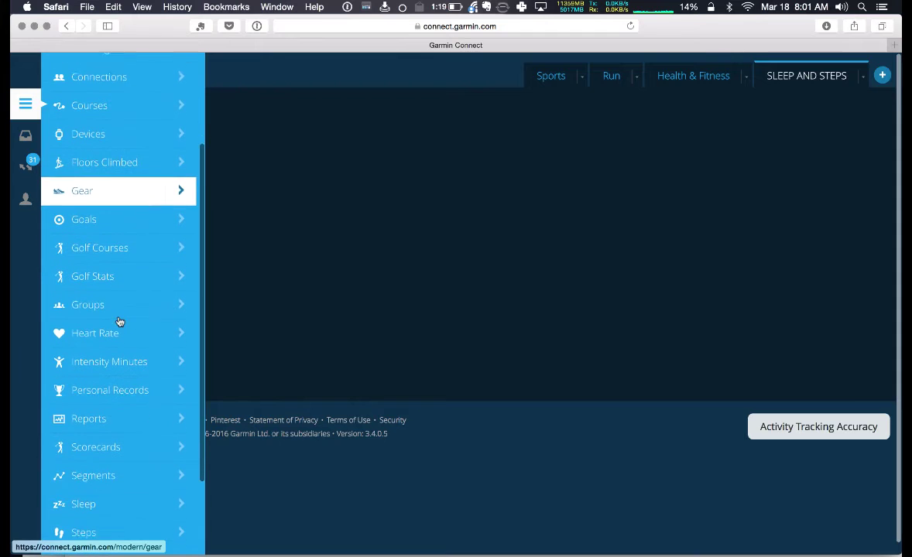
scroll(118, 321, "down", 2)
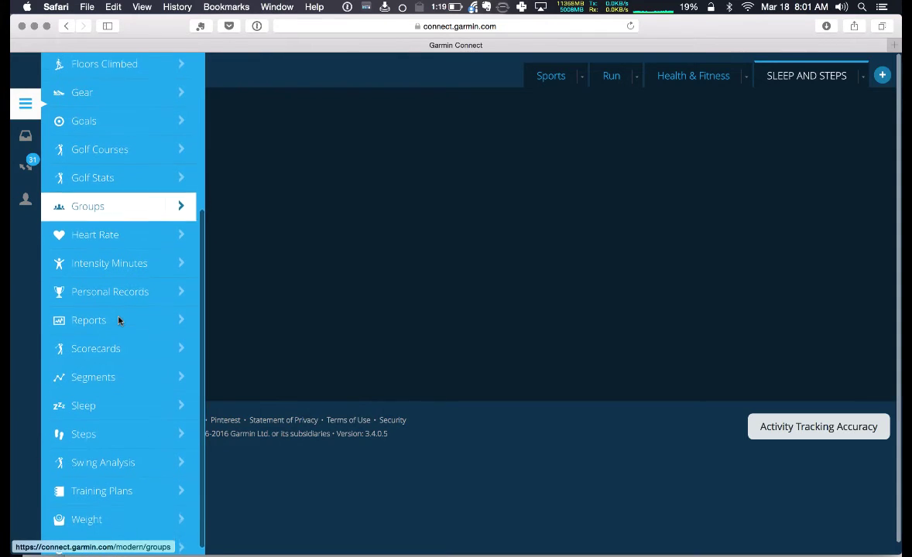
left_click(186, 412)
Step: Preview the Sleep widget and add it to the dashboard
scroll(260, 259, "up", 6)
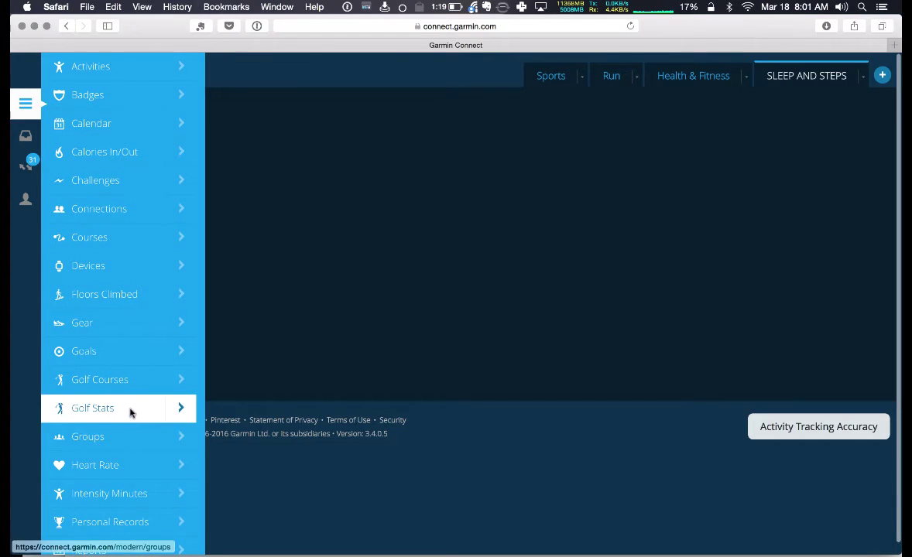
scroll(132, 419, "down", 2)
scroll(136, 432, "down", 5)
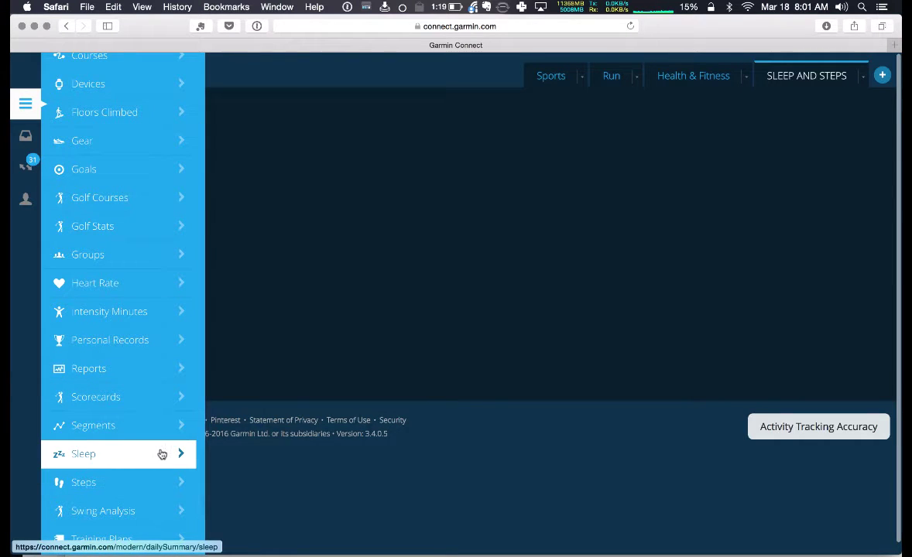
mouse_move(162, 454)
scroll(224, 440, "up", 5)
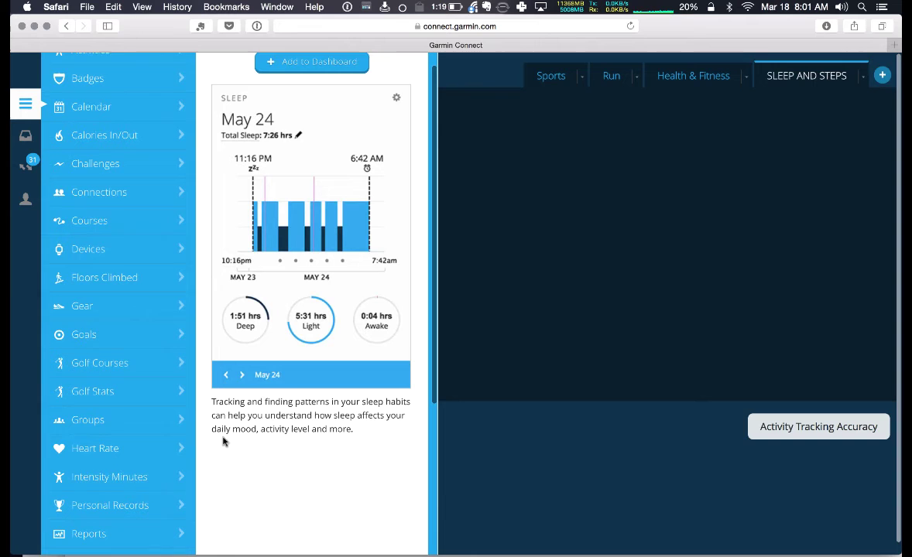
left_click(280, 65)
scroll(120, 497, "down", 4)
left_click(179, 499)
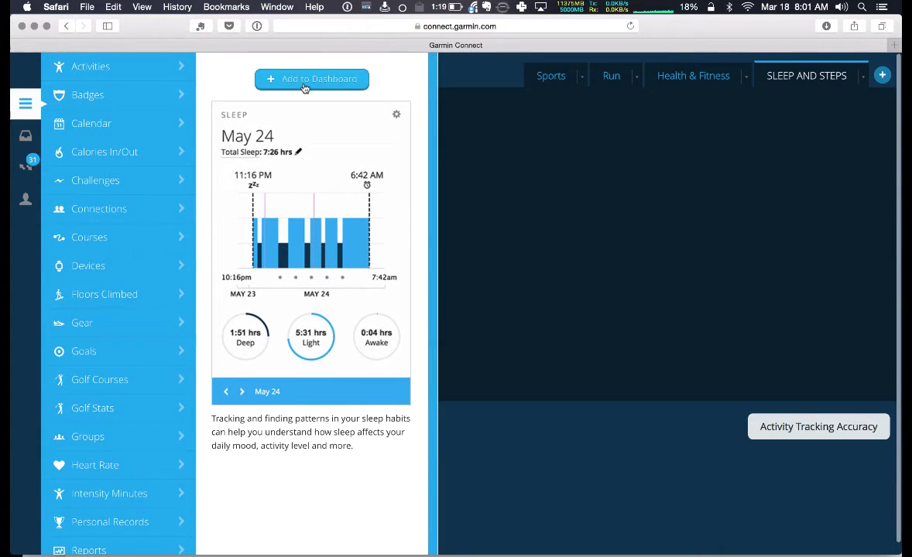
left_click(310, 78)
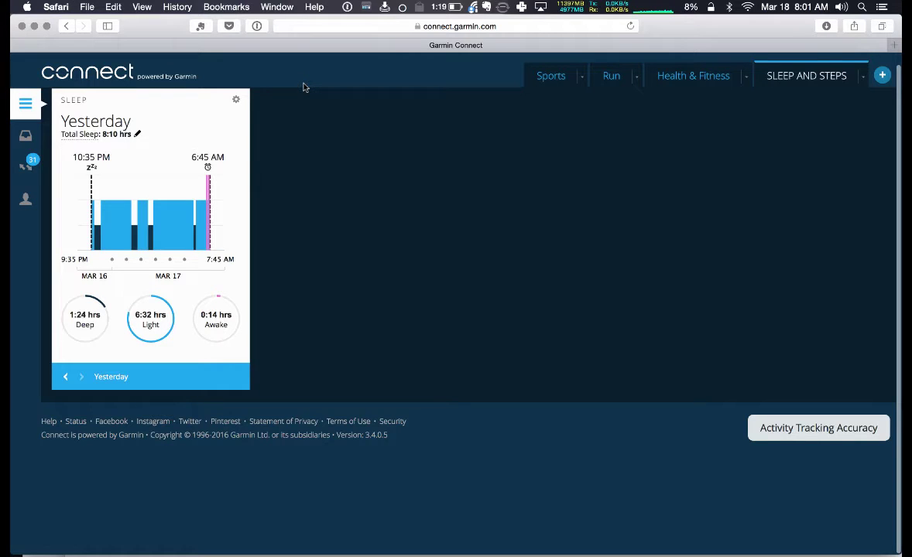
Step: Add the Steps widget, showing 0 of 9,867 steps, beside the Sleep card
mouse_move(240, 162)
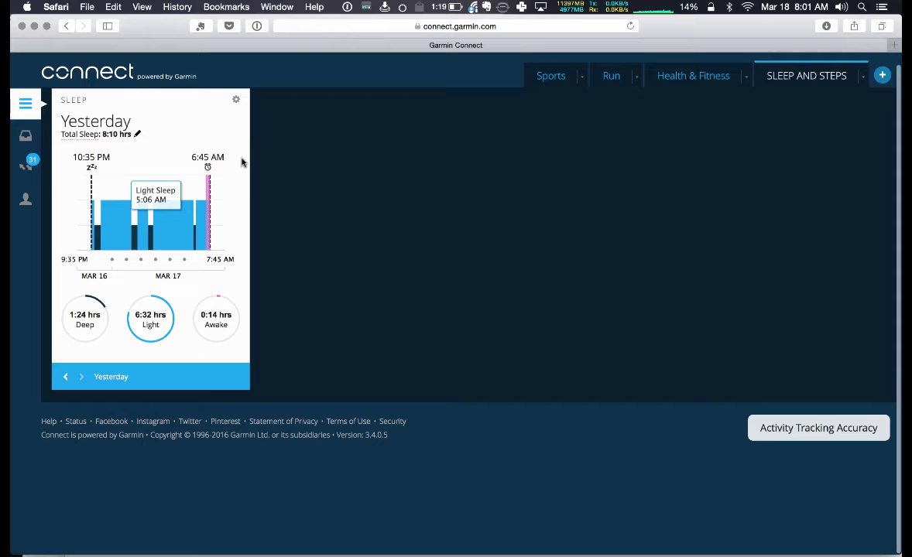
left_click(26, 106)
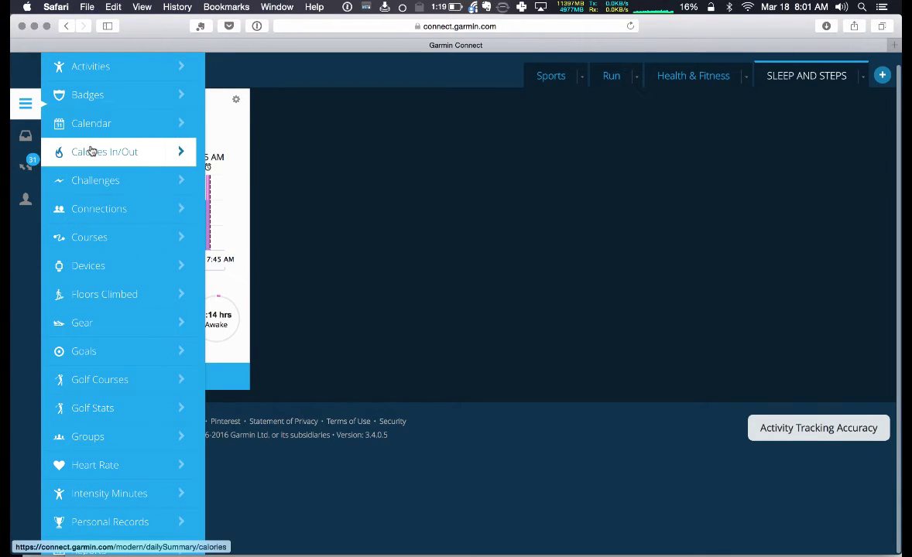
scroll(91, 150, "down", 5)
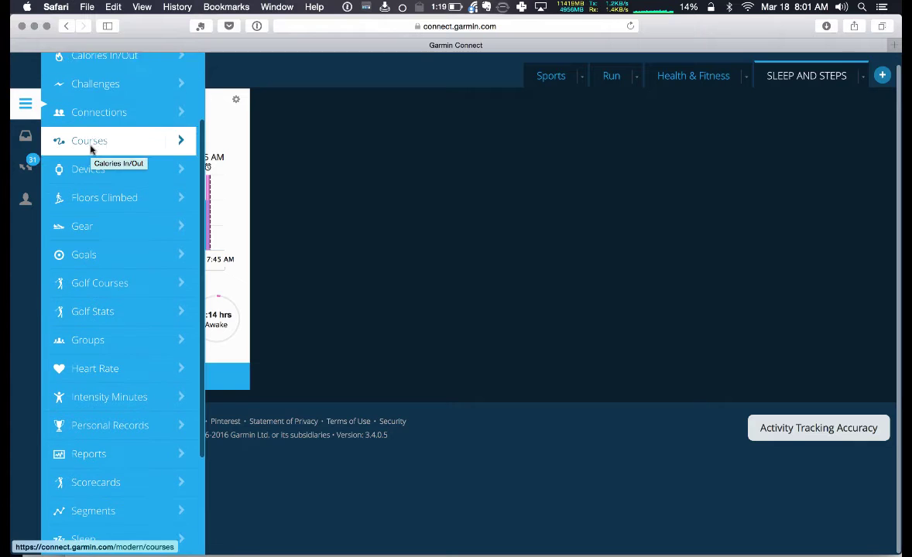
scroll(91, 151, "down", 2)
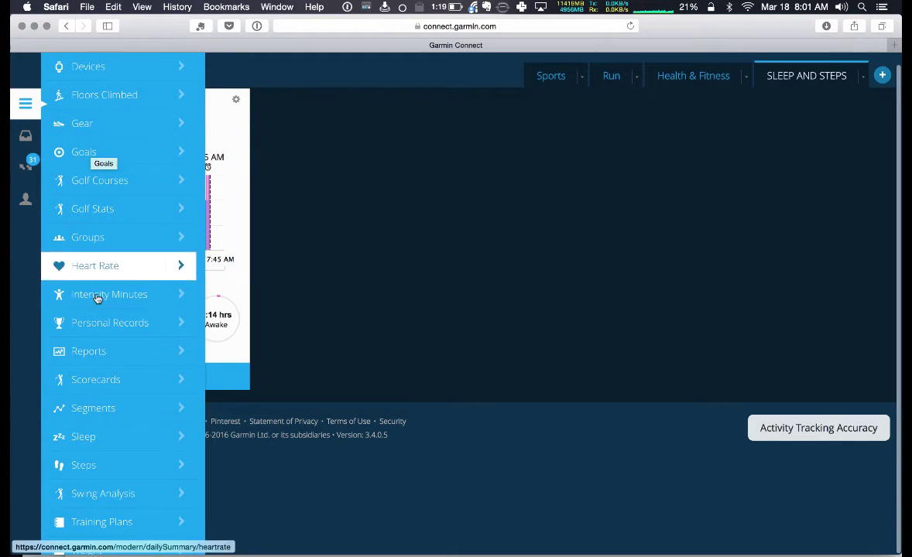
left_click(179, 466)
scroll(255, 403, "up", 5)
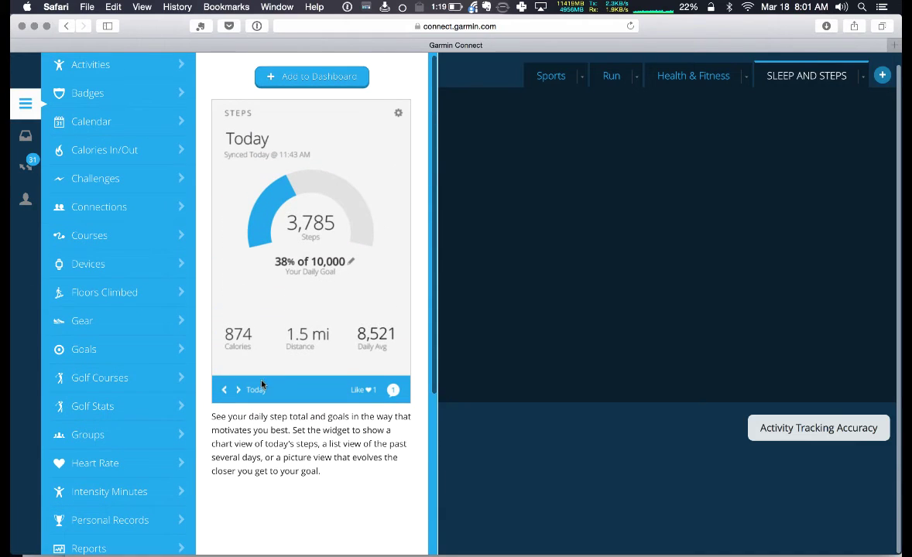
left_click(306, 81)
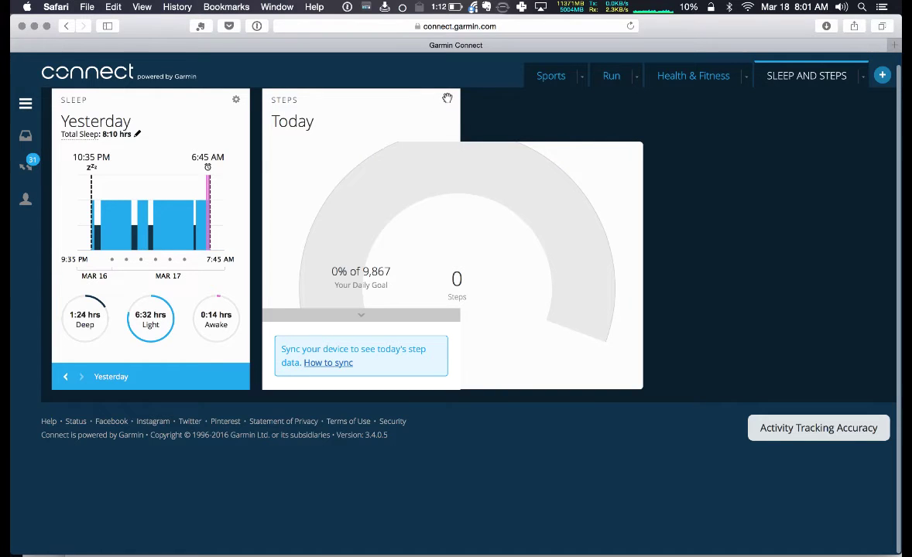
left_click(235, 99)
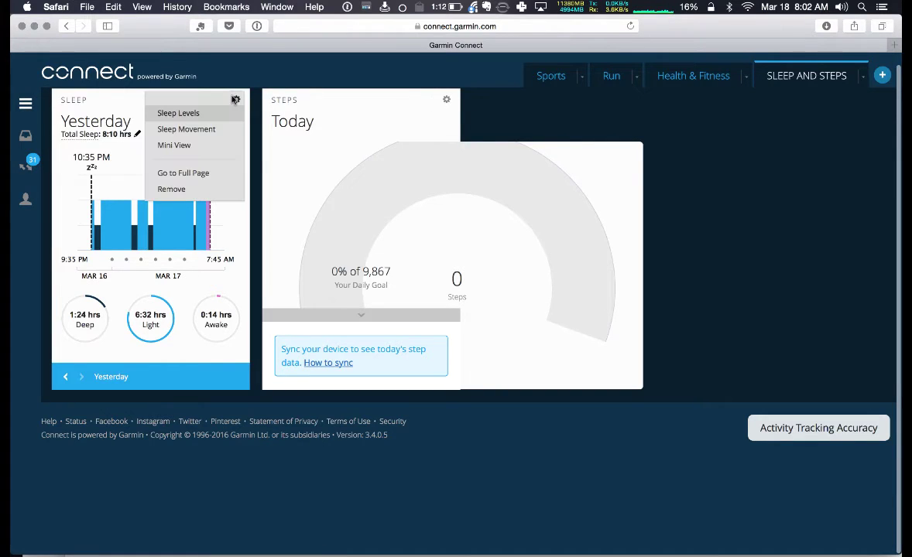
left_click(189, 132)
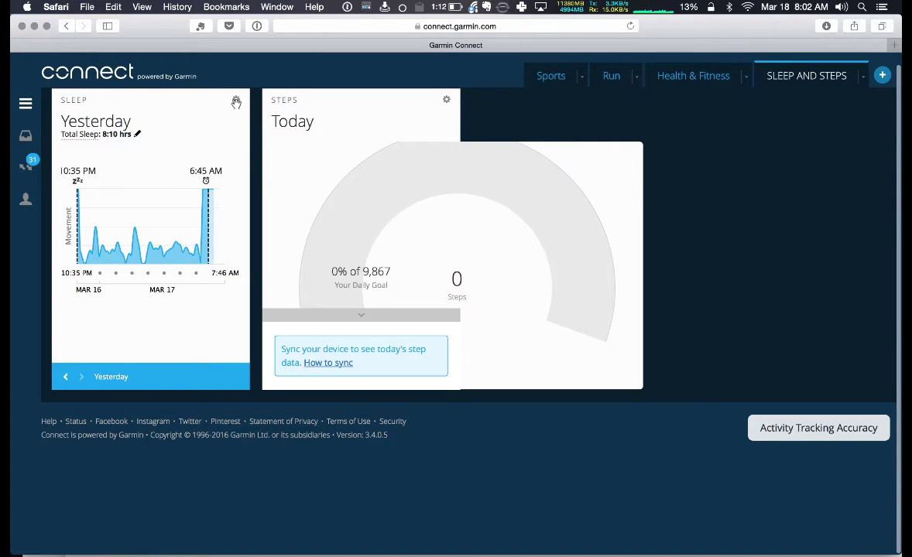
left_click(236, 99)
left_click(211, 151)
left_click(237, 100)
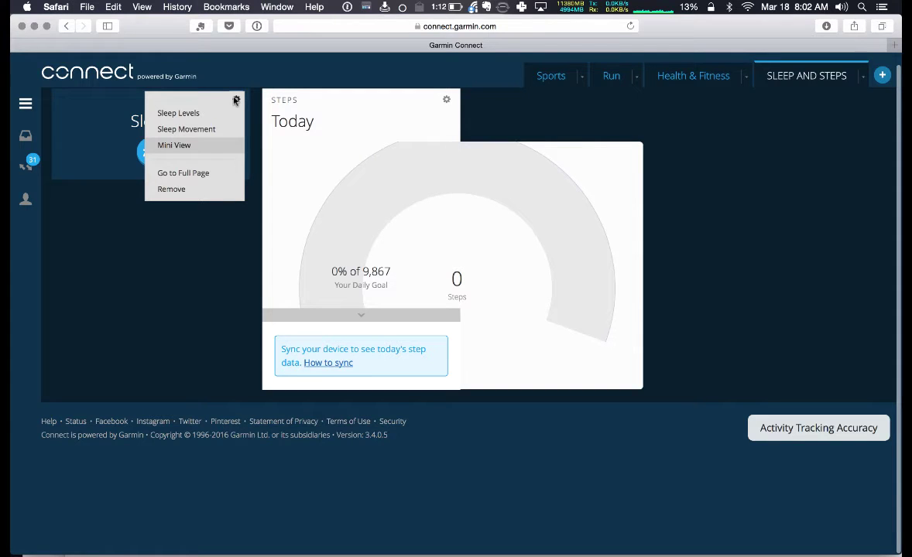
left_click(202, 116)
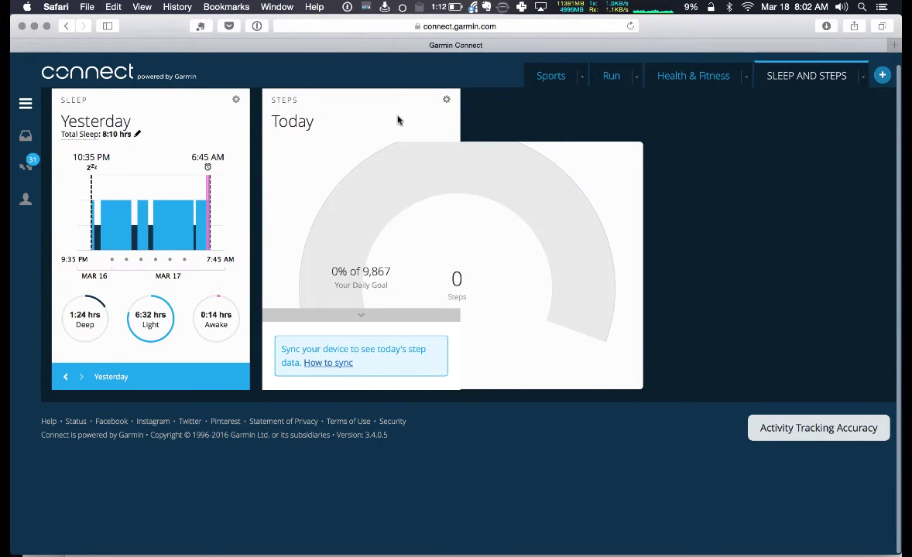
Step: Drag the Steps card to the top-left and place the Sleep card to its right
left_click_drag(398, 120, 171, 109)
scroll(350, 246, "down", 5)
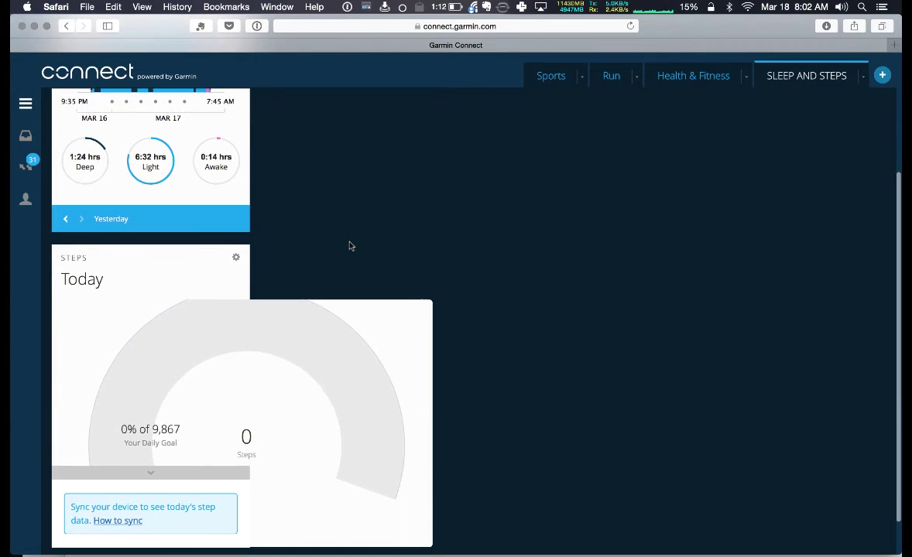
scroll(350, 246, "up", 3)
left_click_drag(161, 407, 116, 135)
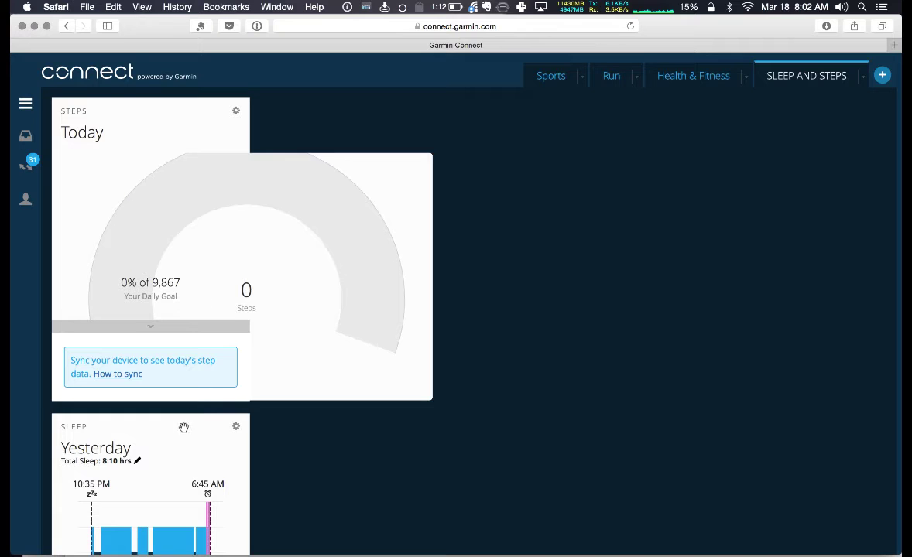
left_click_drag(184, 428, 571, 116)
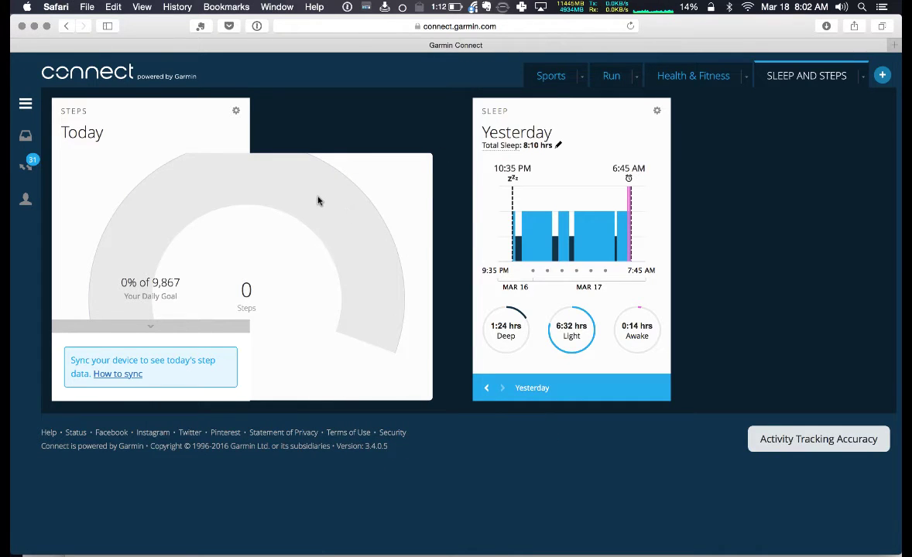
Step: Switch the Steps card to List View and move the Sleep card beside it
left_click(236, 110)
left_click(208, 140)
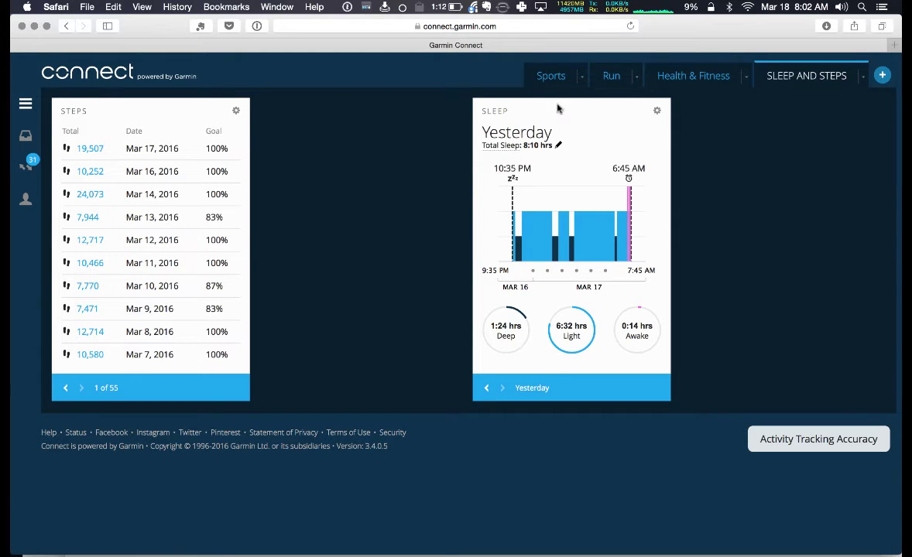
left_click_drag(558, 110, 359, 106)
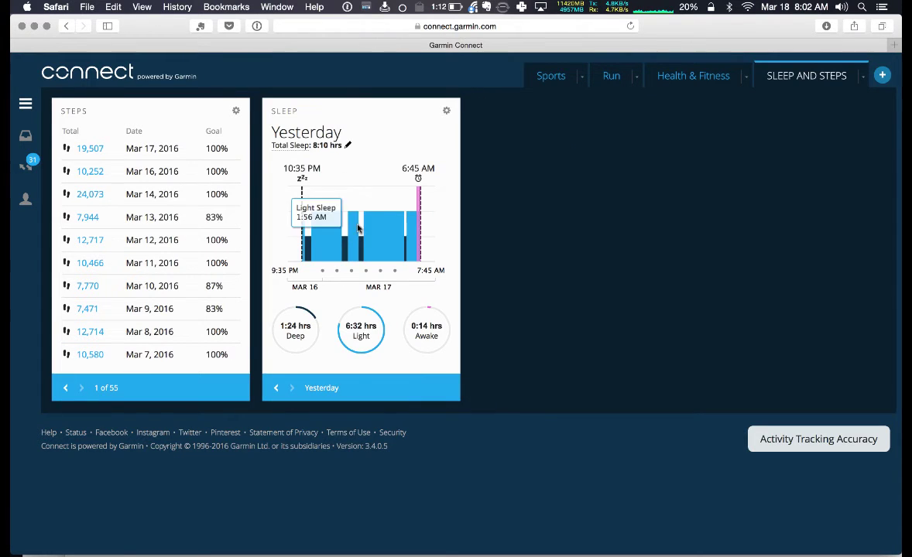
Step: Set the Sleep card to show Sleep Levels
left_click(447, 110)
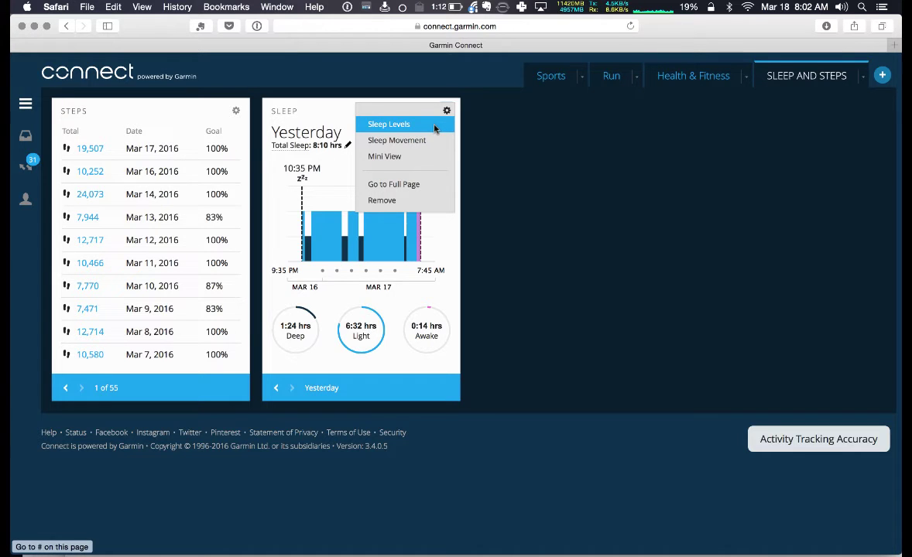
left_click(460, 255)
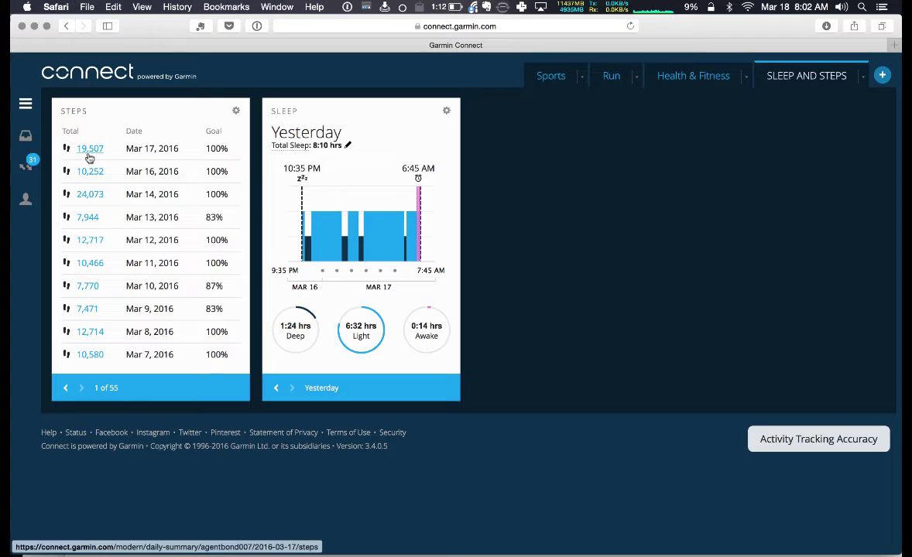
mouse_move(313, 152)
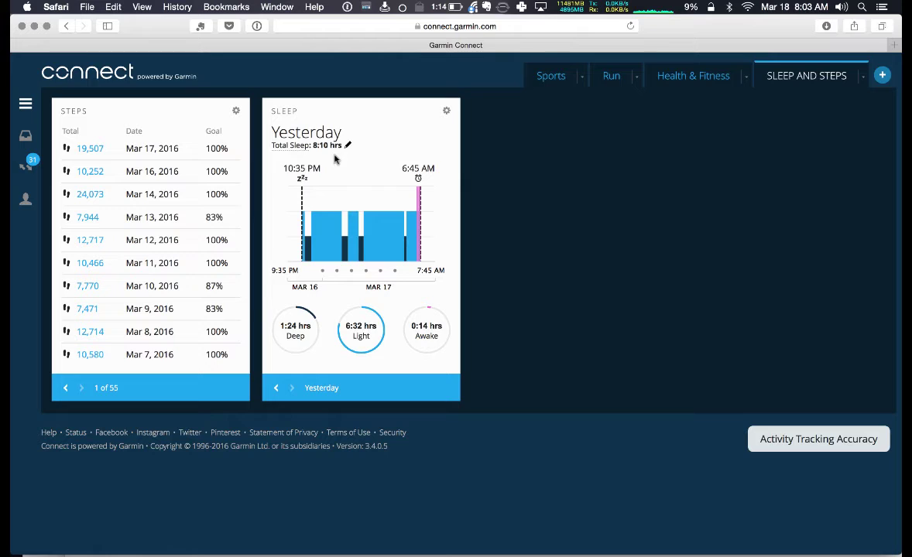
left_click(348, 146)
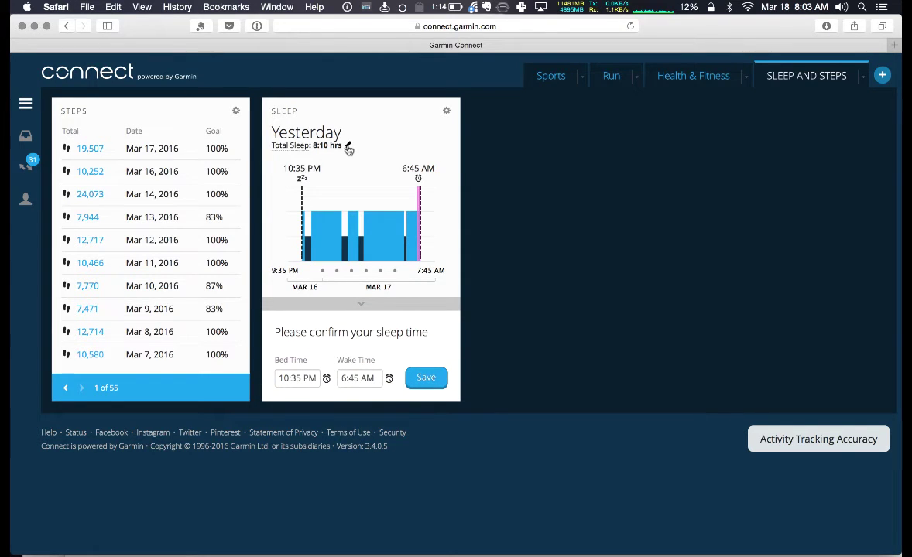
left_click(424, 379)
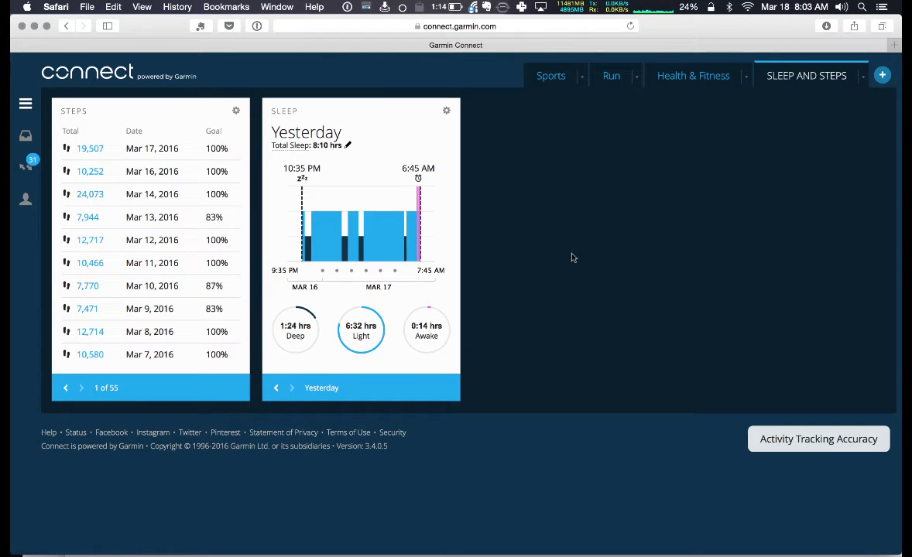